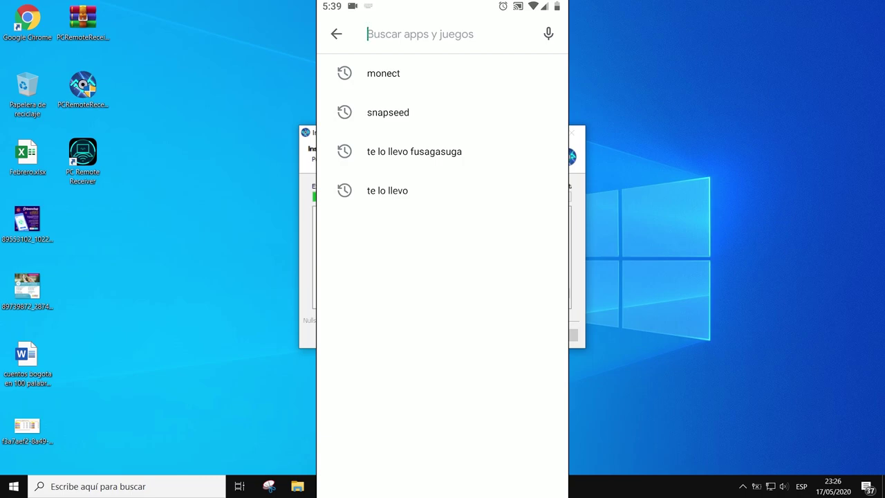
click(384, 73)
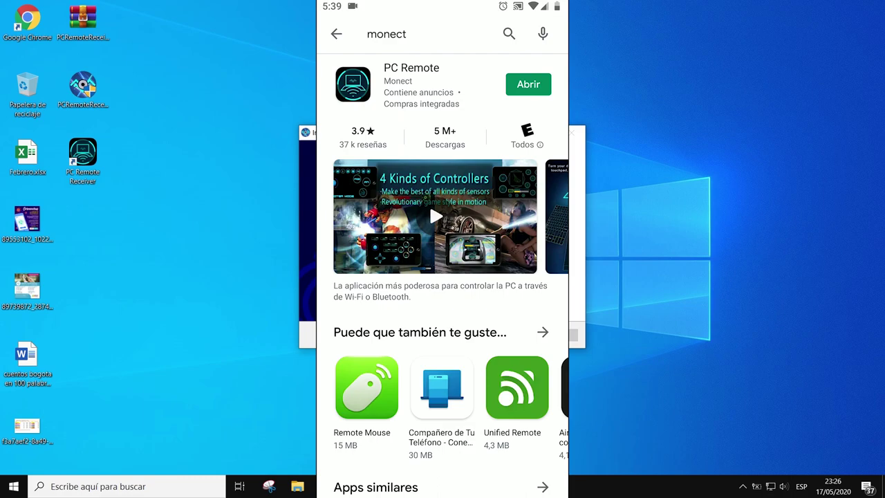
click(528, 84)
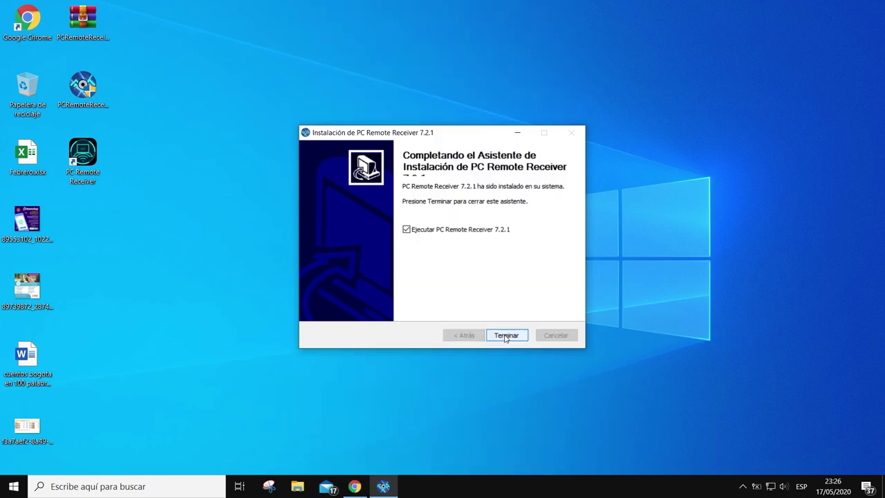
click(505, 336)
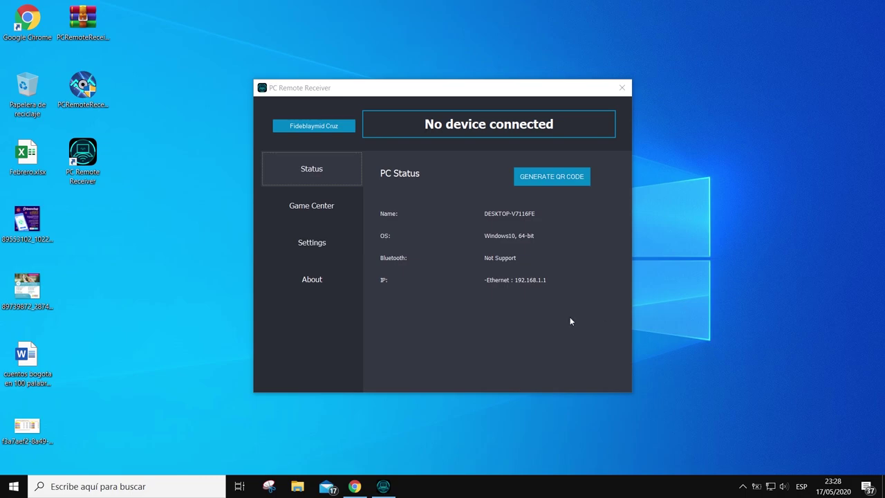
mouse_move(419, 122)
click(322, 81)
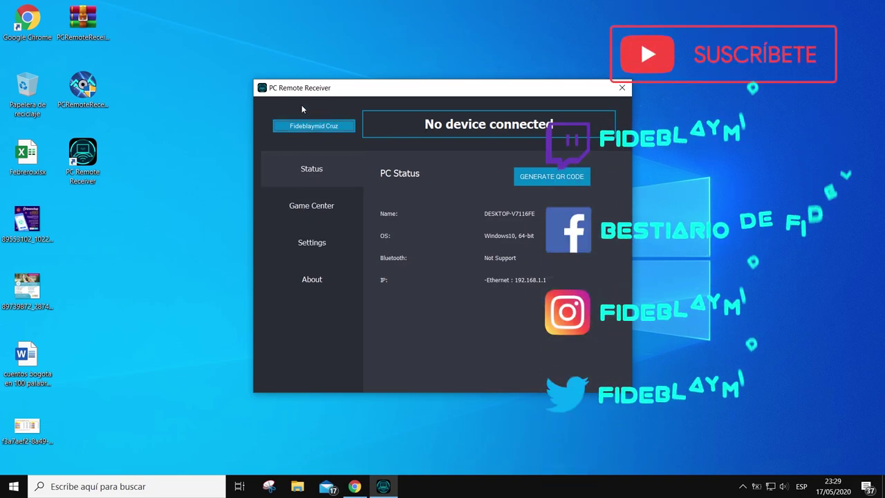
click(314, 126)
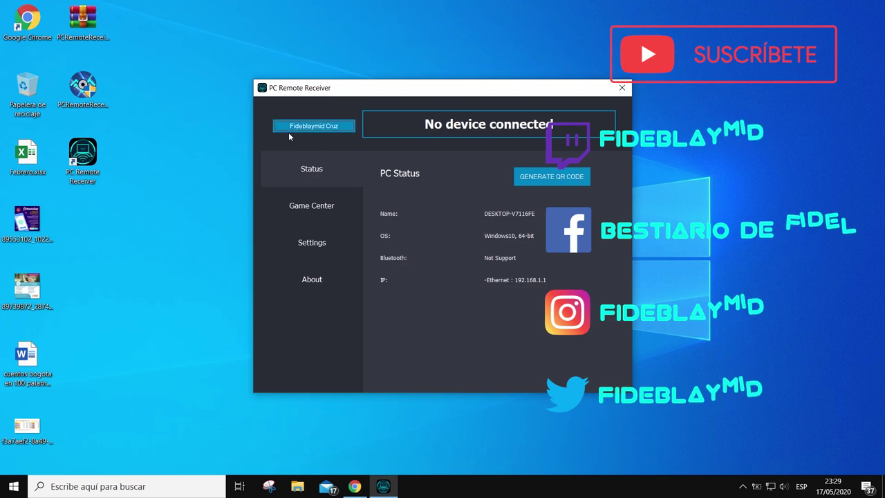
mouse_move(365, 146)
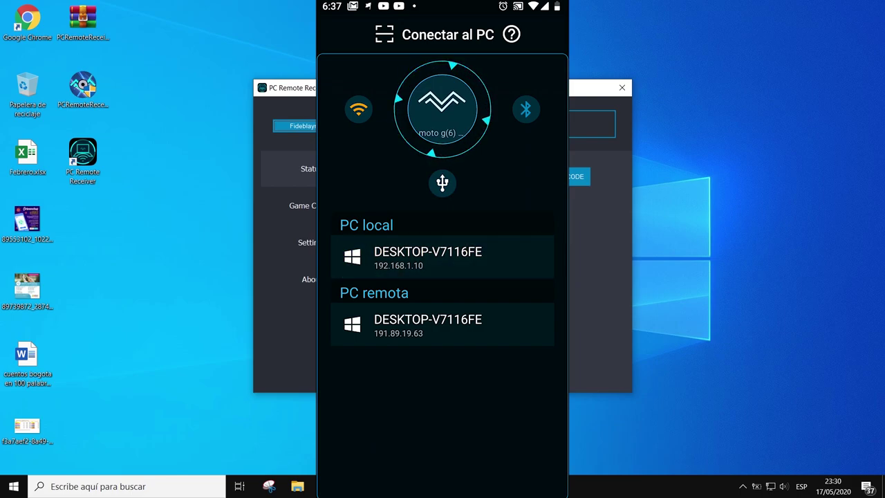
- Connect the phone's PC Remote app to the local PC DESKTOP-V7116FE
click(447, 264)
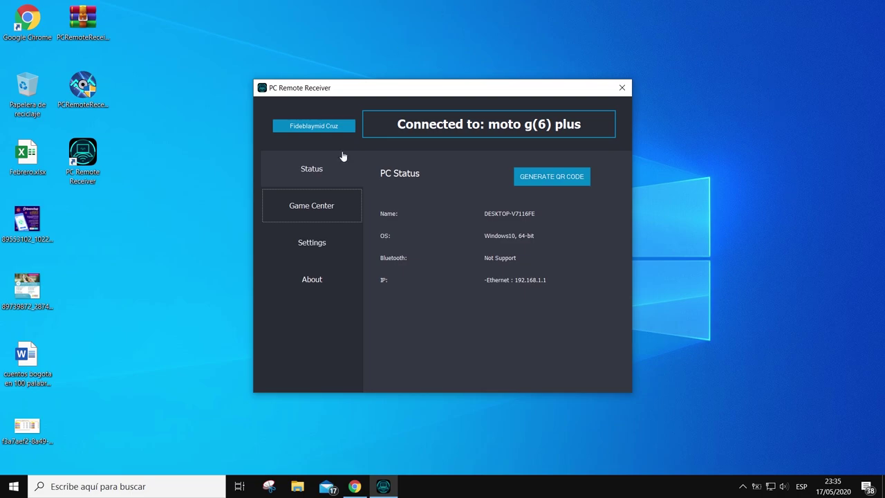
- Launch ACS.exe from the PC Game list in the receiver's Game Center
click(319, 213)
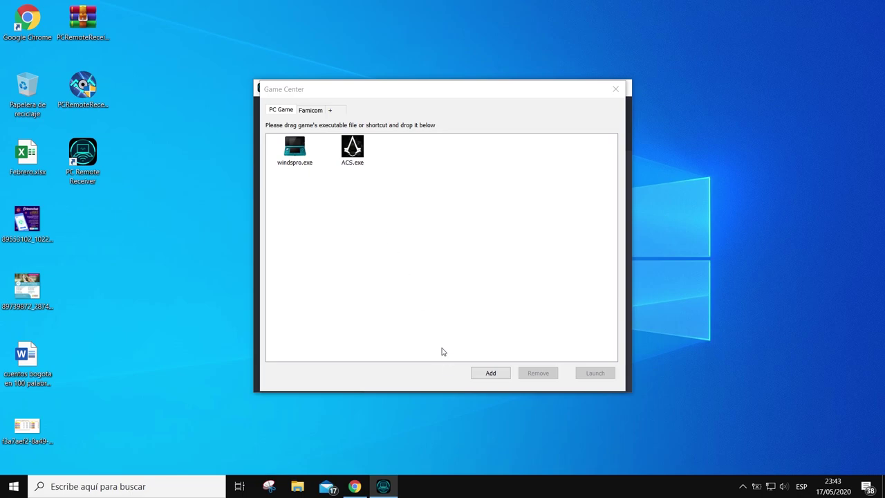
click(356, 159)
click(294, 152)
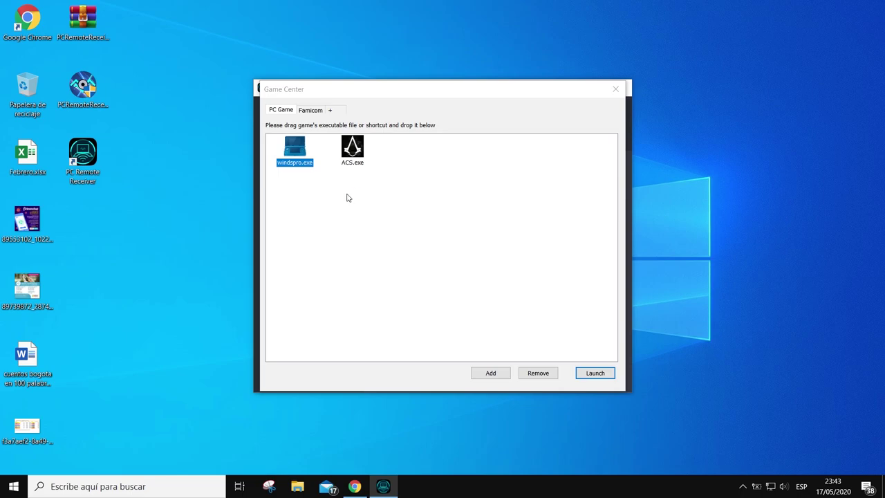
click(353, 159)
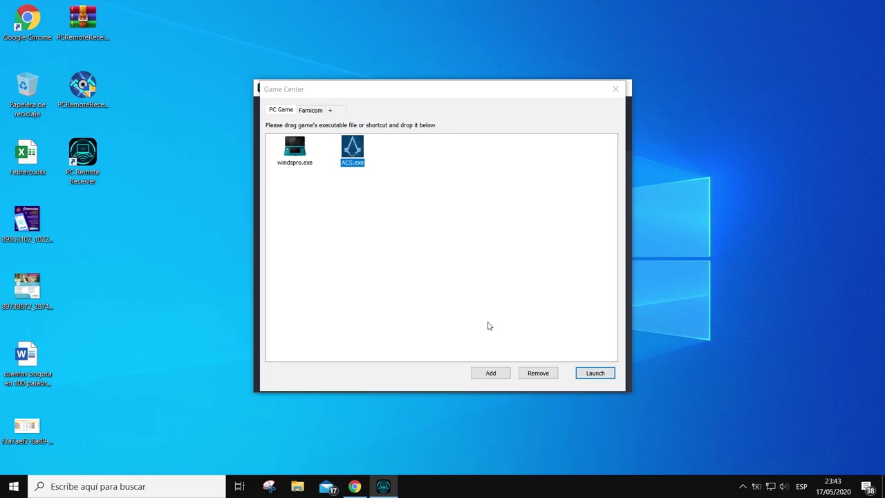
click(592, 373)
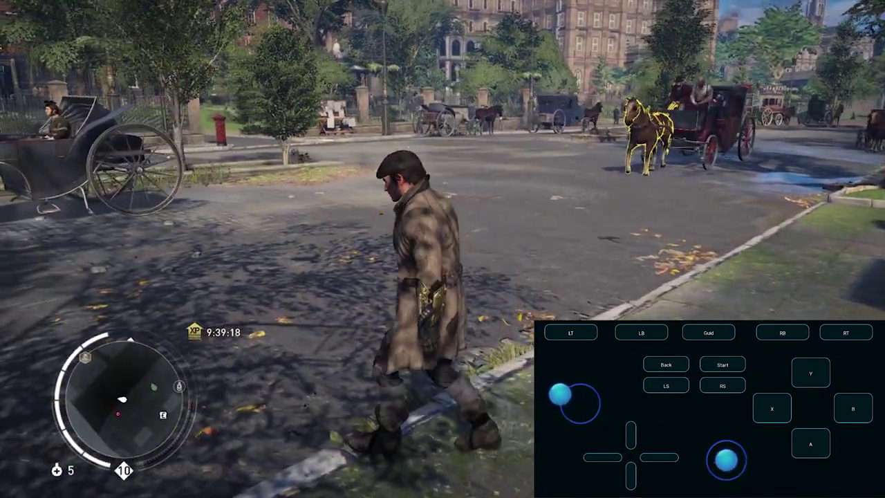
- Turn the camera and make the character run along the street using the phone's virtual gamepad
drag(725, 459, 706, 461)
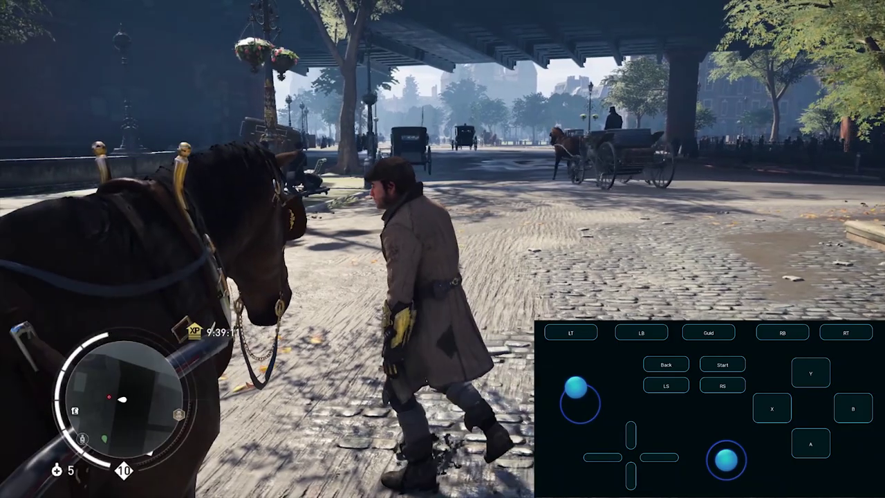
click(846, 333)
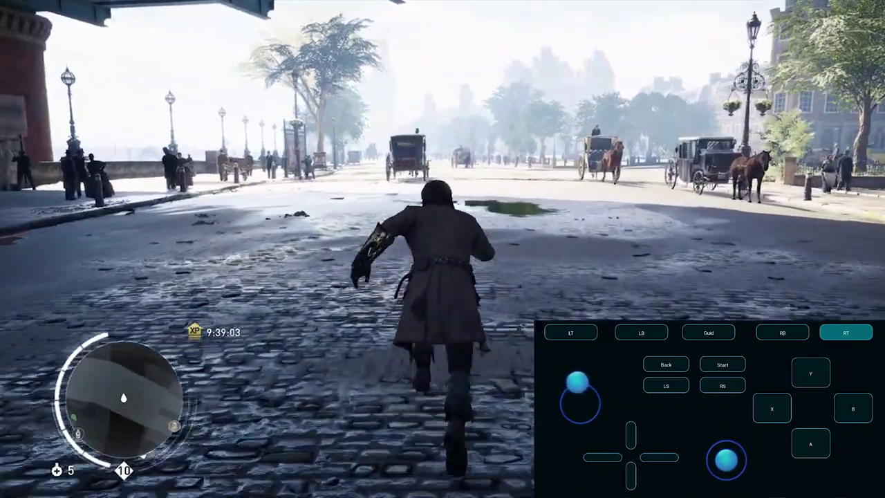
drag(577, 382, 593, 385)
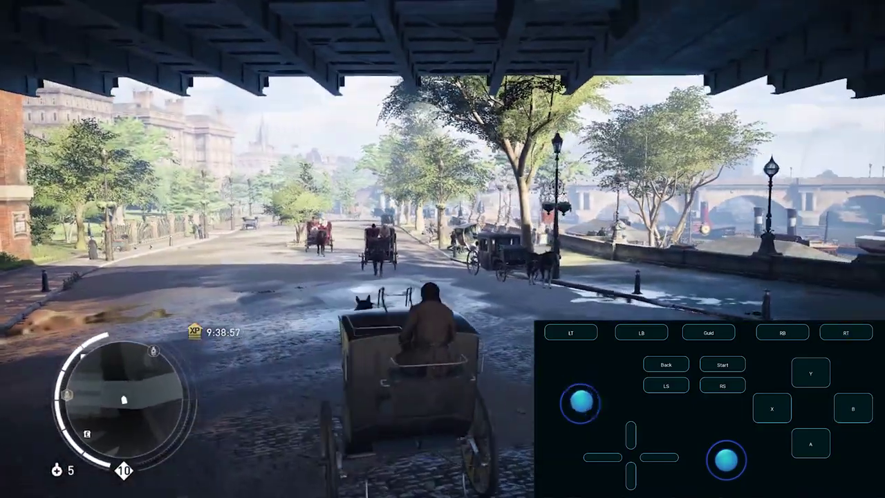
- Drive the carriage forward along the street and get the character off it with the virtual gamepad
drag(580, 404, 573, 384)
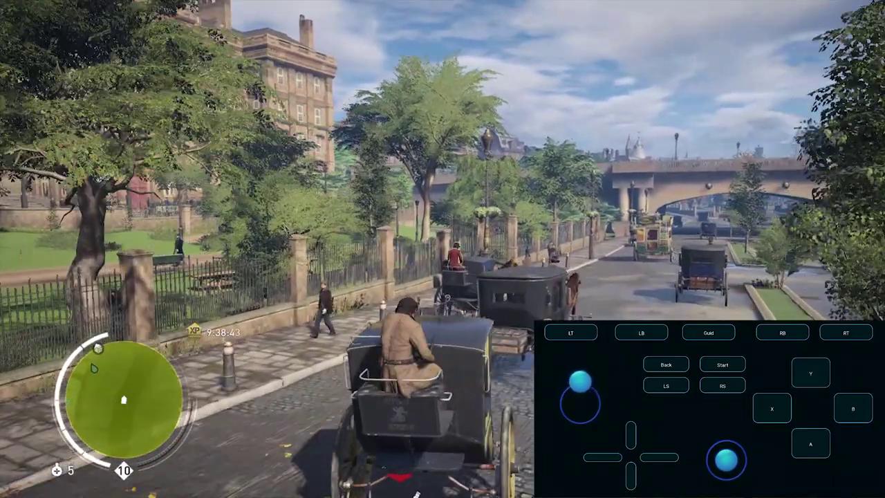
click(810, 372)
drag(579, 381, 557, 406)
click(810, 373)
click(853, 408)
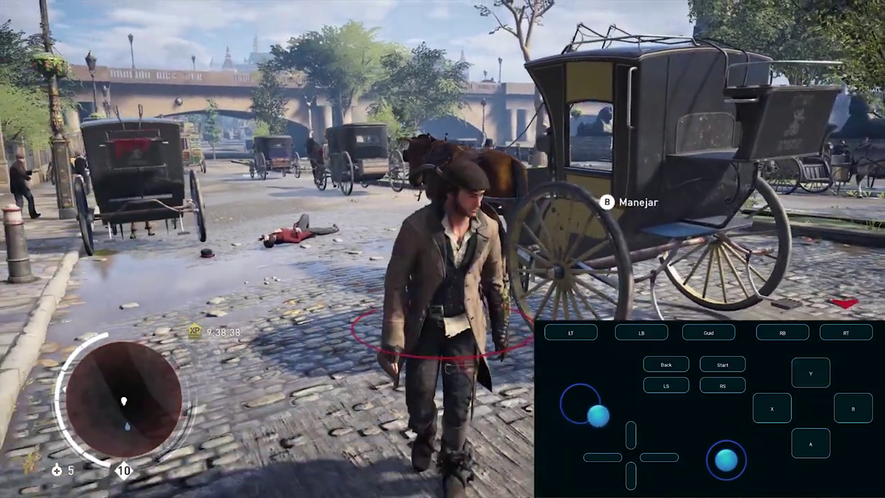